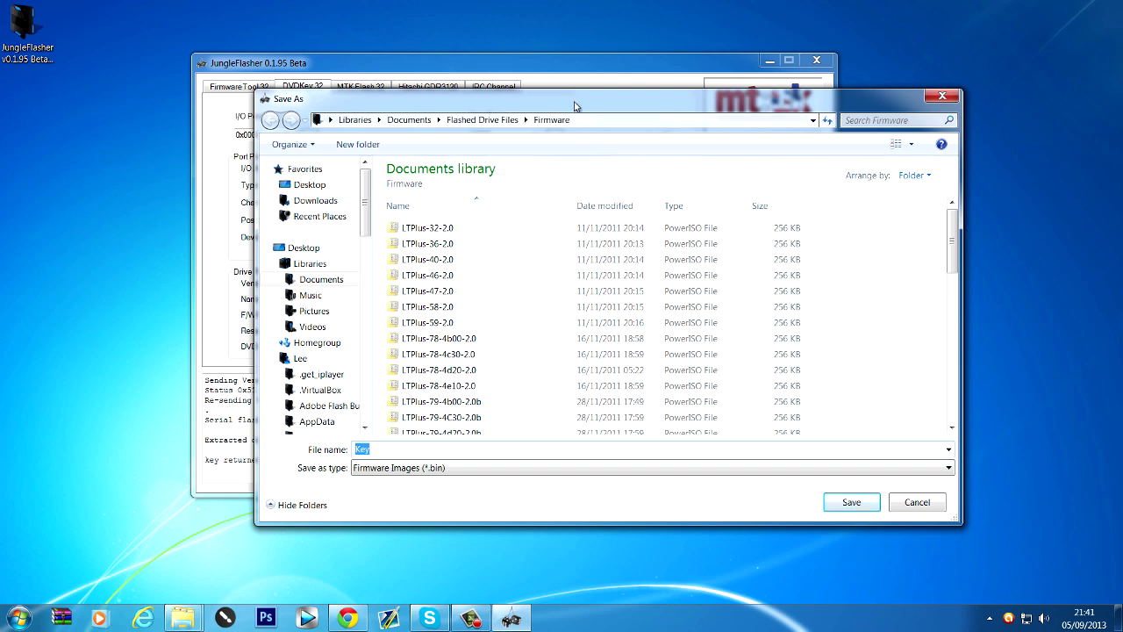
Create a new folder on the desktop for the drive key files
drag(580, 99, 653, 97)
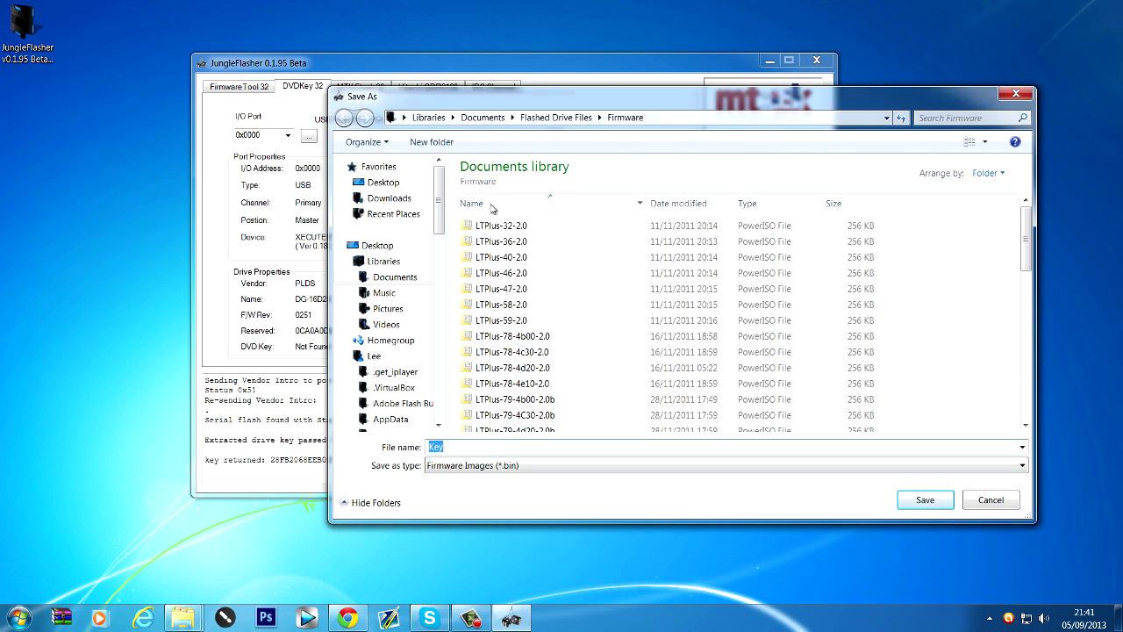
click(479, 119)
right_click(117, 160)
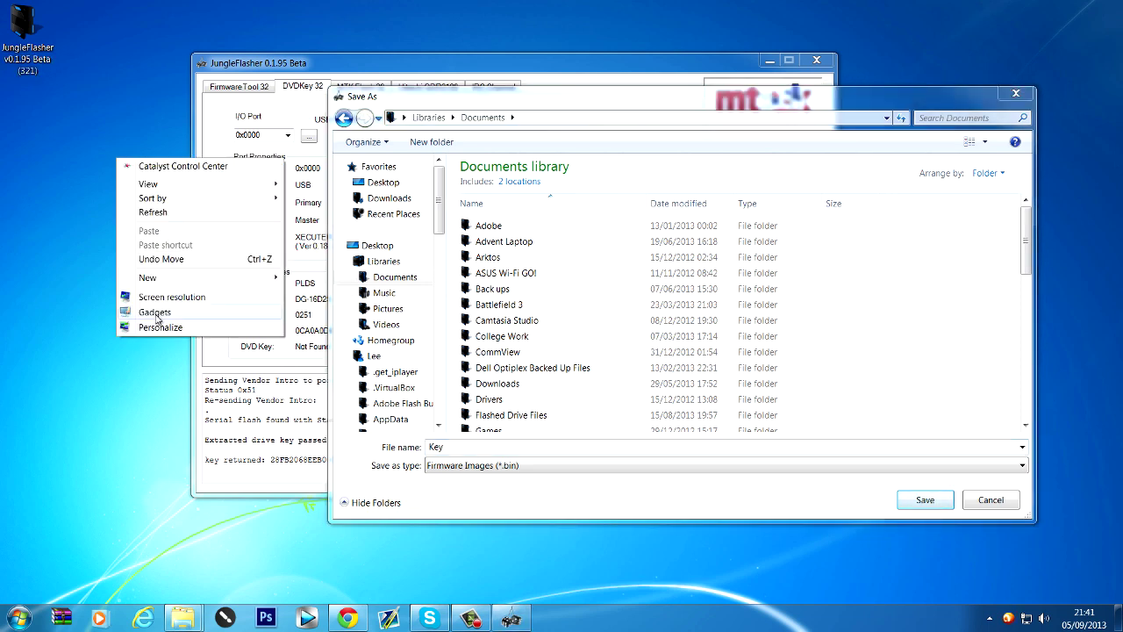
mouse_move(197, 286)
click(323, 279)
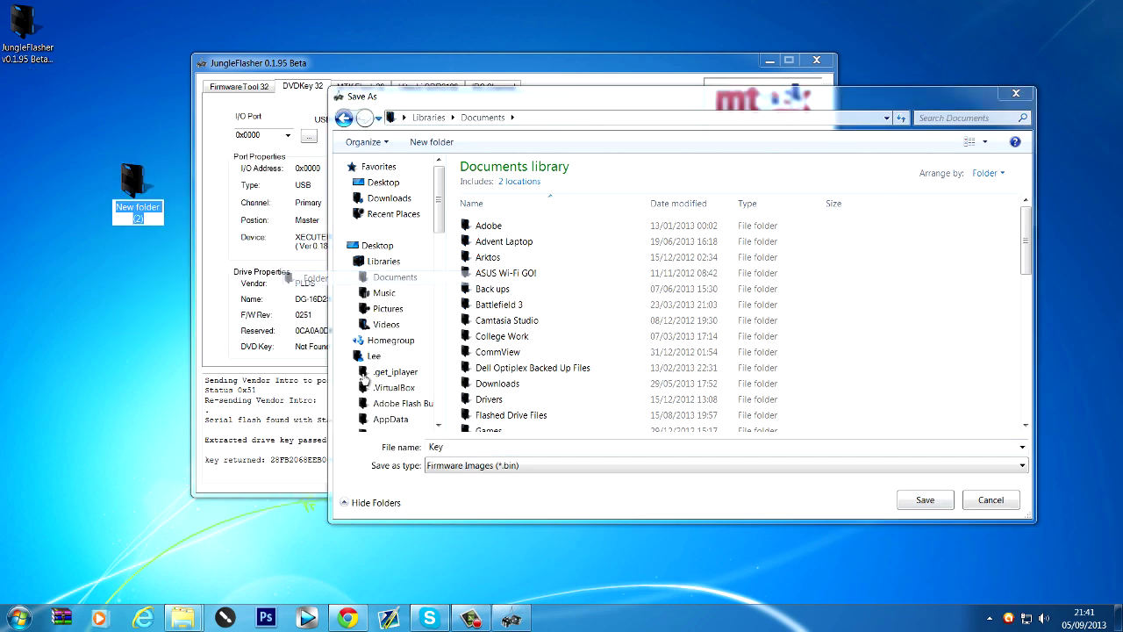
key(Return)
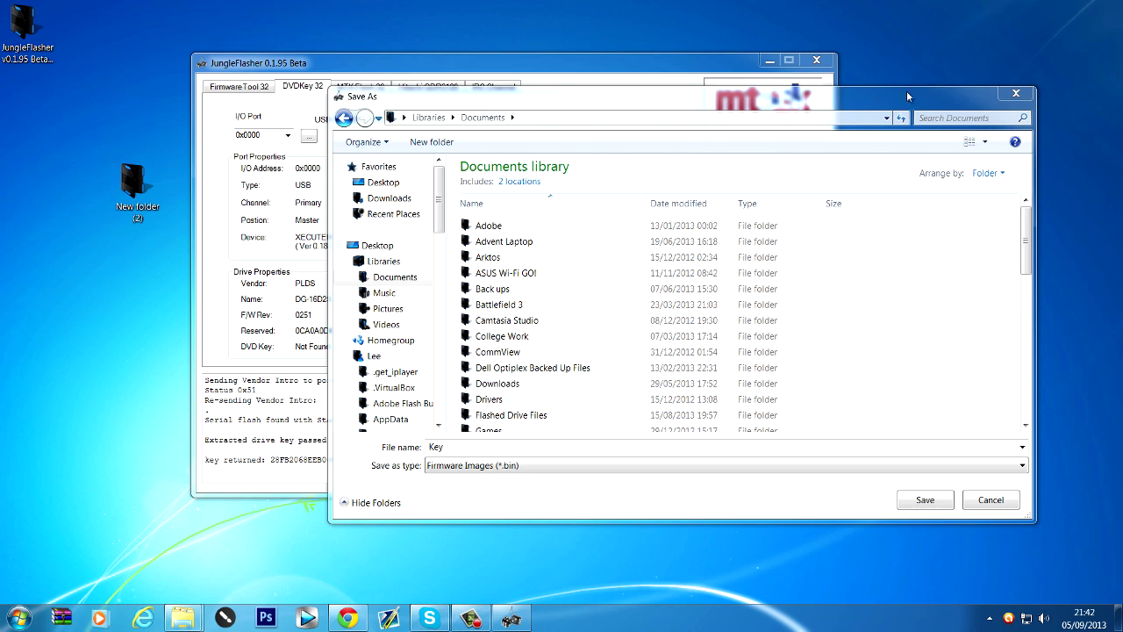
Rename the new desktop folder as DG16D2S DVD Key
right_click(137, 195)
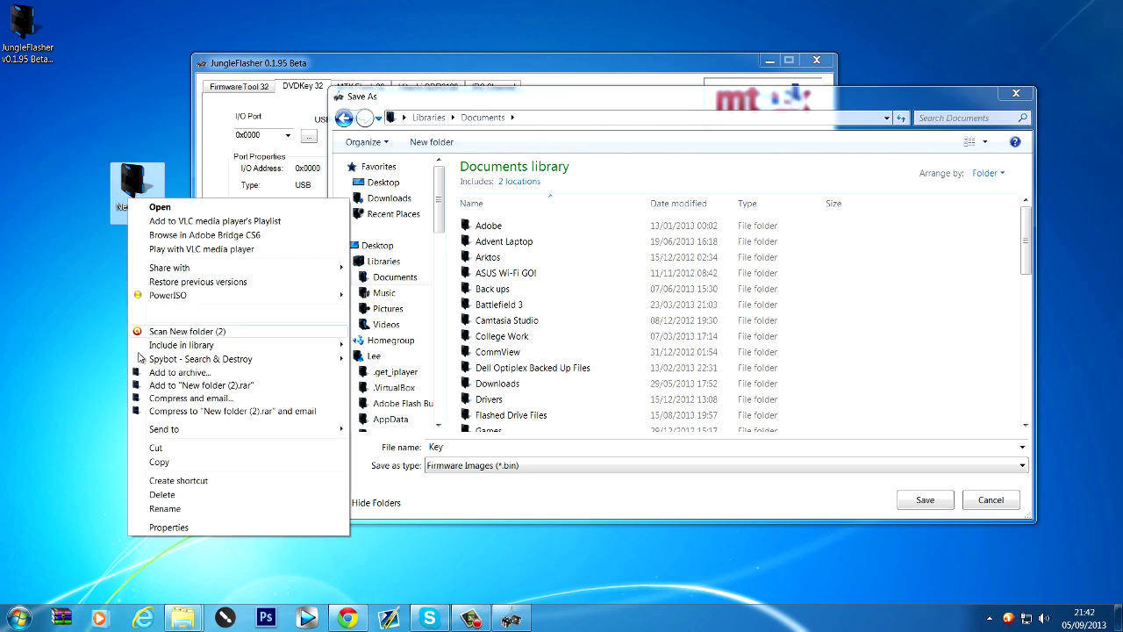
click(174, 504)
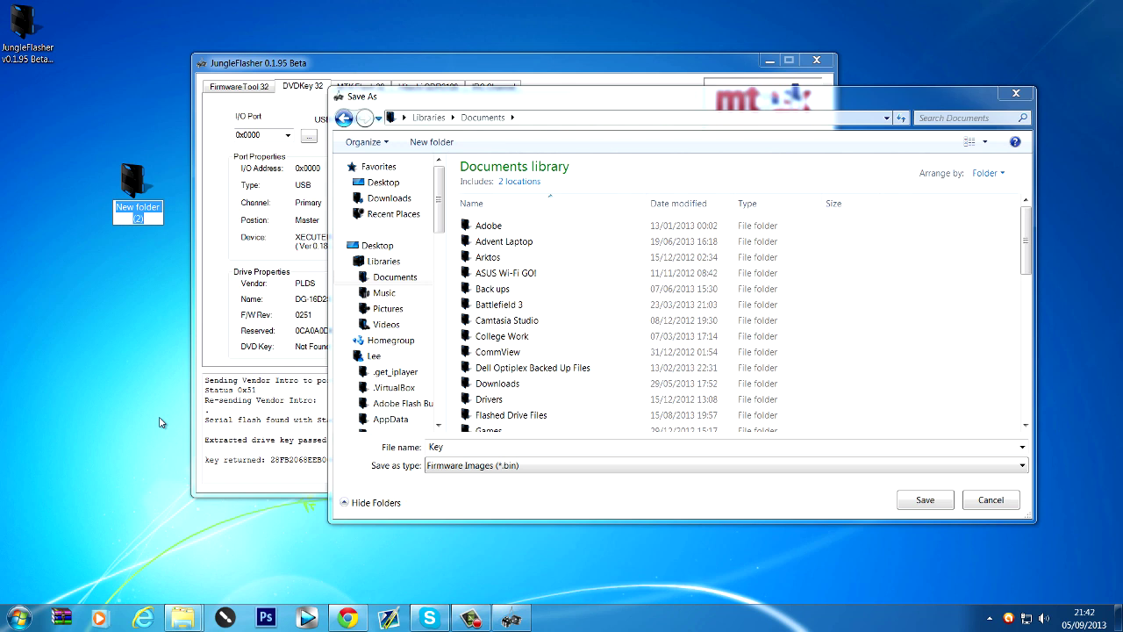
text(DG)
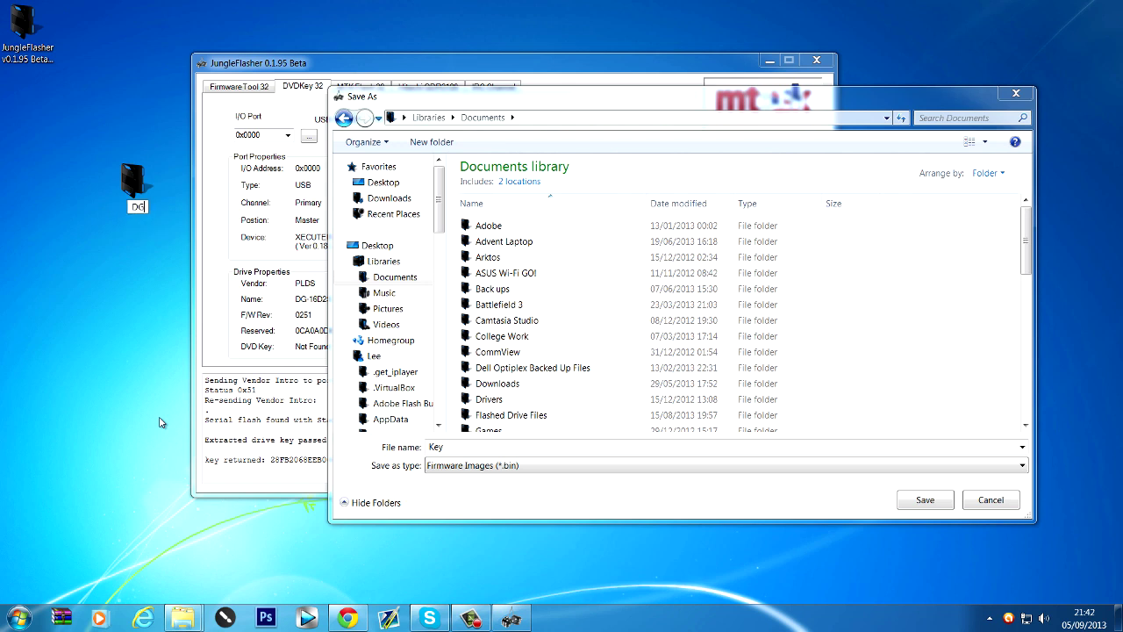
text(16D2S DVD )
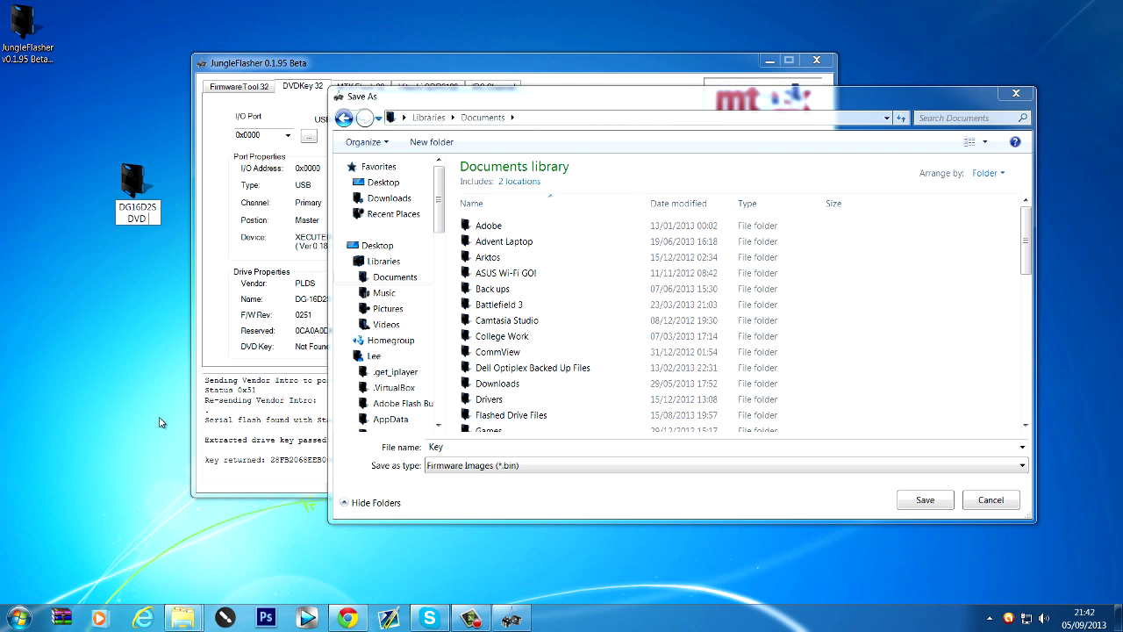
text(Key)
key(Return)
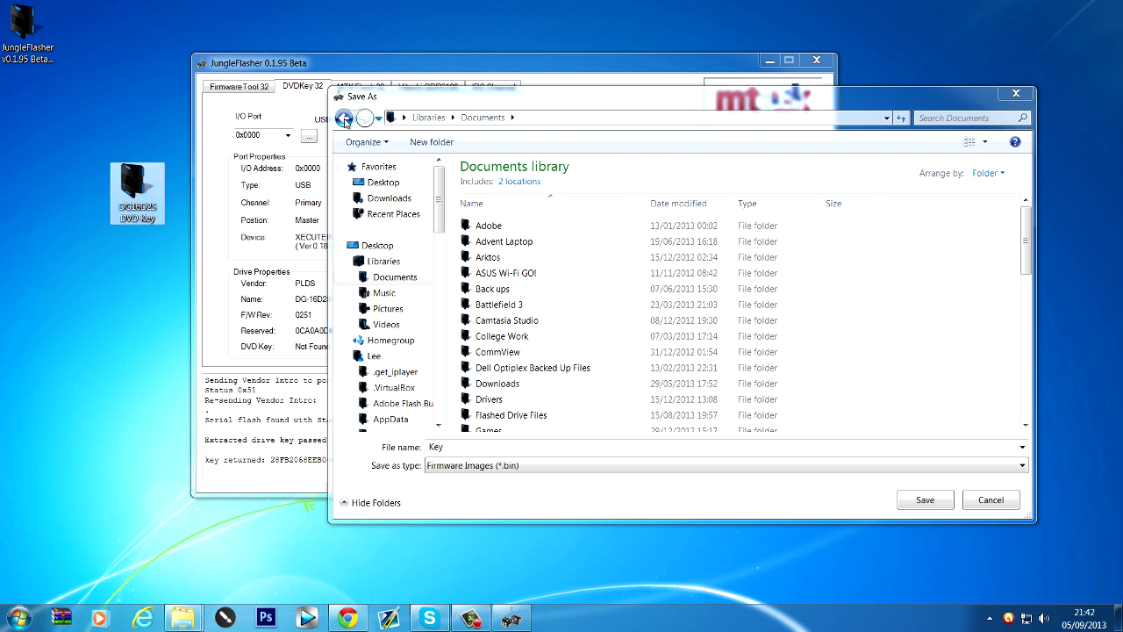
Save the extracted drive key as Key in the desktop folder DG16D2S DVD Key
click(383, 183)
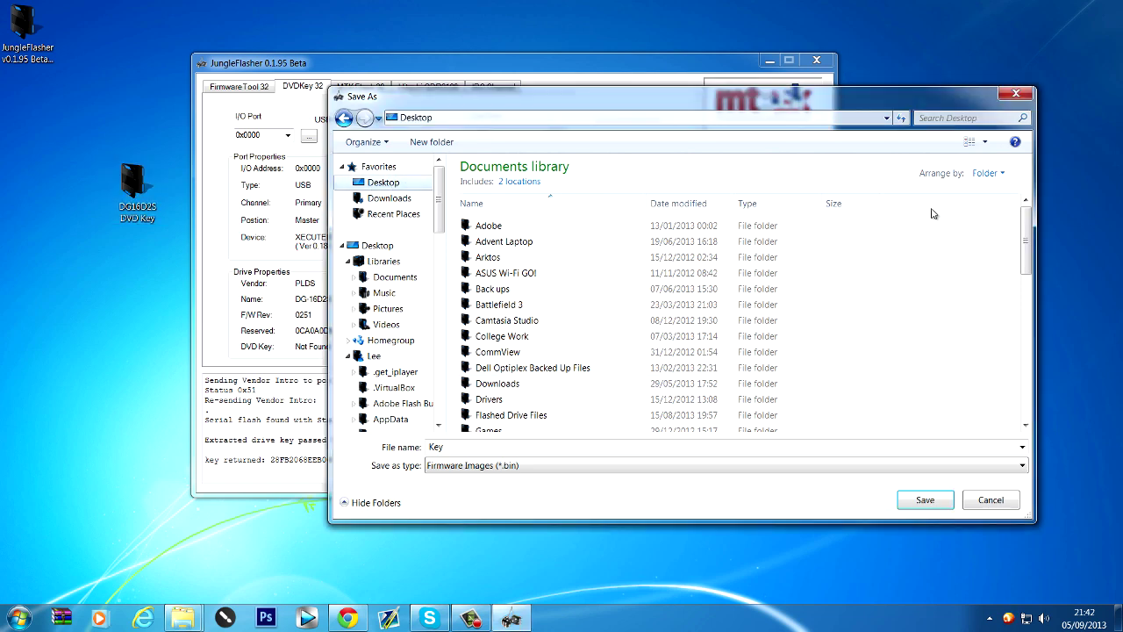
scroll(1034, 210, down, 2)
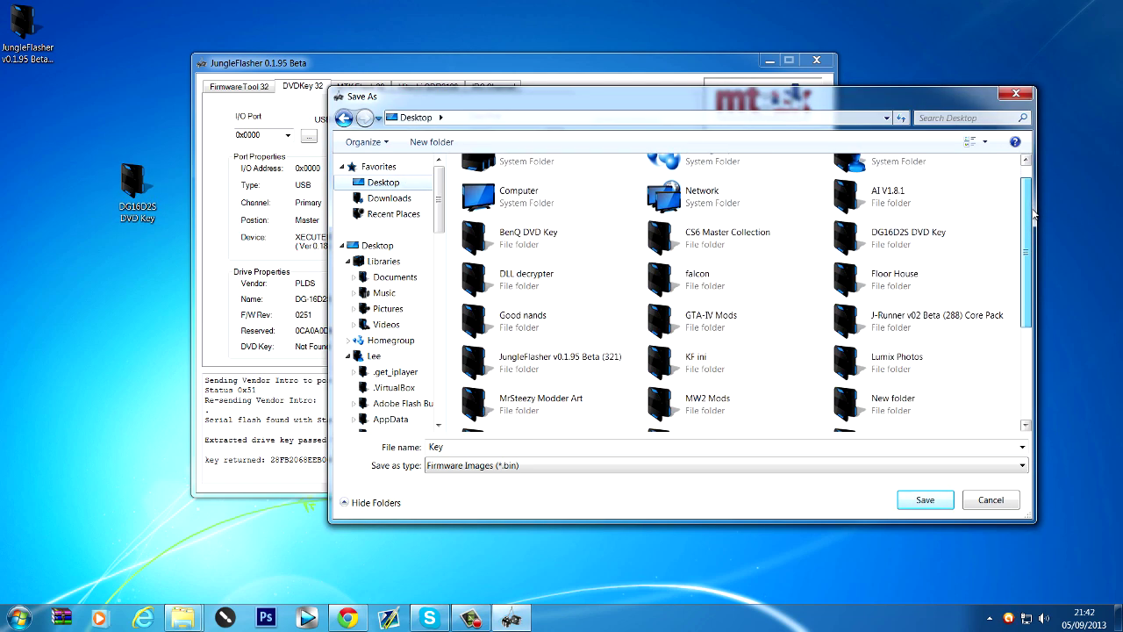
mouse_move(1034, 213)
mouse_down()
mouse_move(1033, 248)
mouse_move(1033, 212)
mouse_move(1034, 230)
mouse_up()
double_click(940, 220)
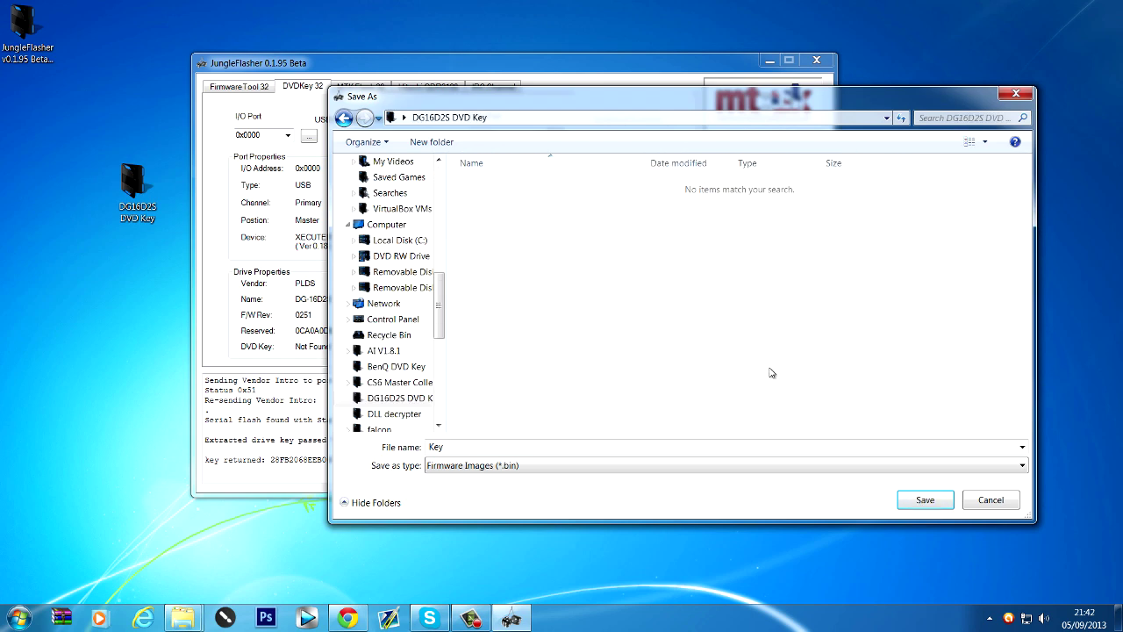
click(921, 499)
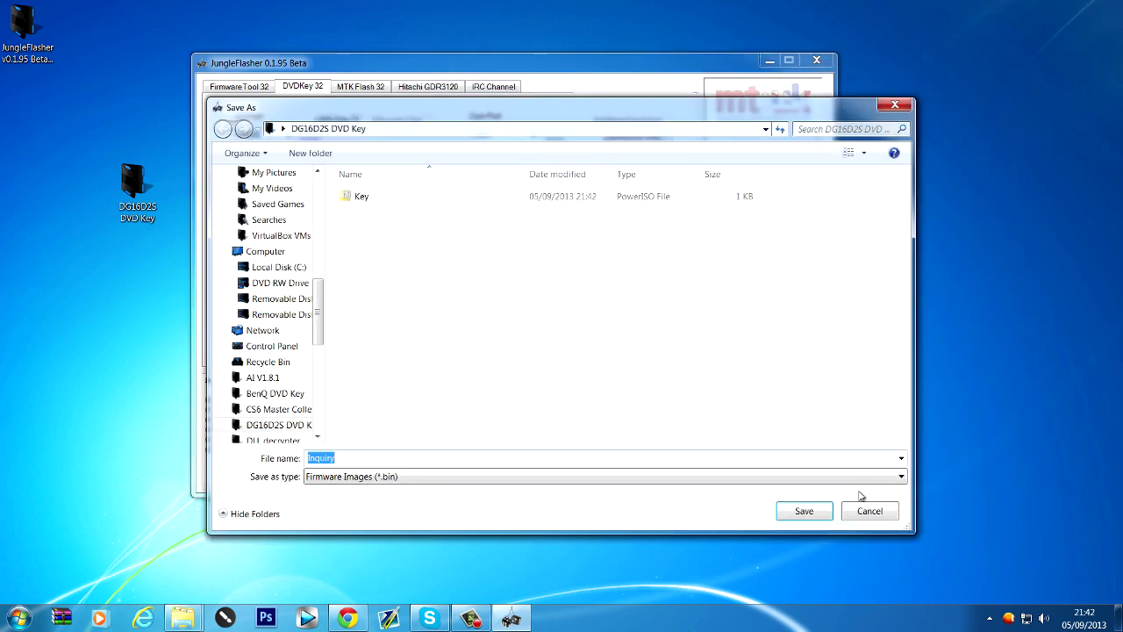
Save the Inquiry, Identify, Serial and Dummy files in the same folder and decline auto-loading Lite-On LT-Plus
click(805, 511)
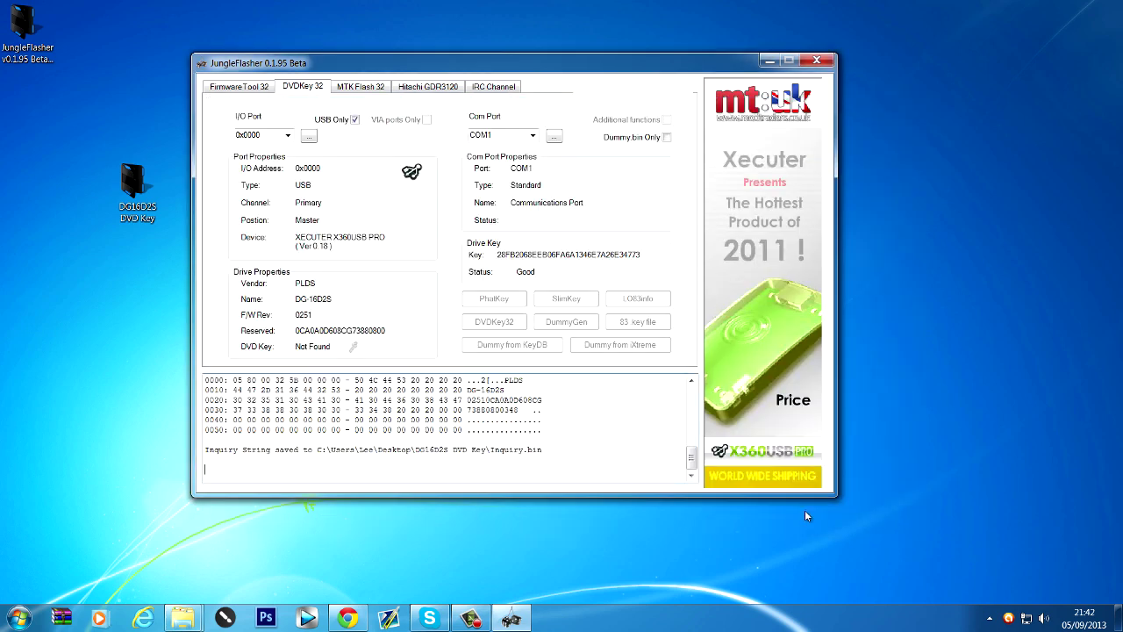
click(808, 513)
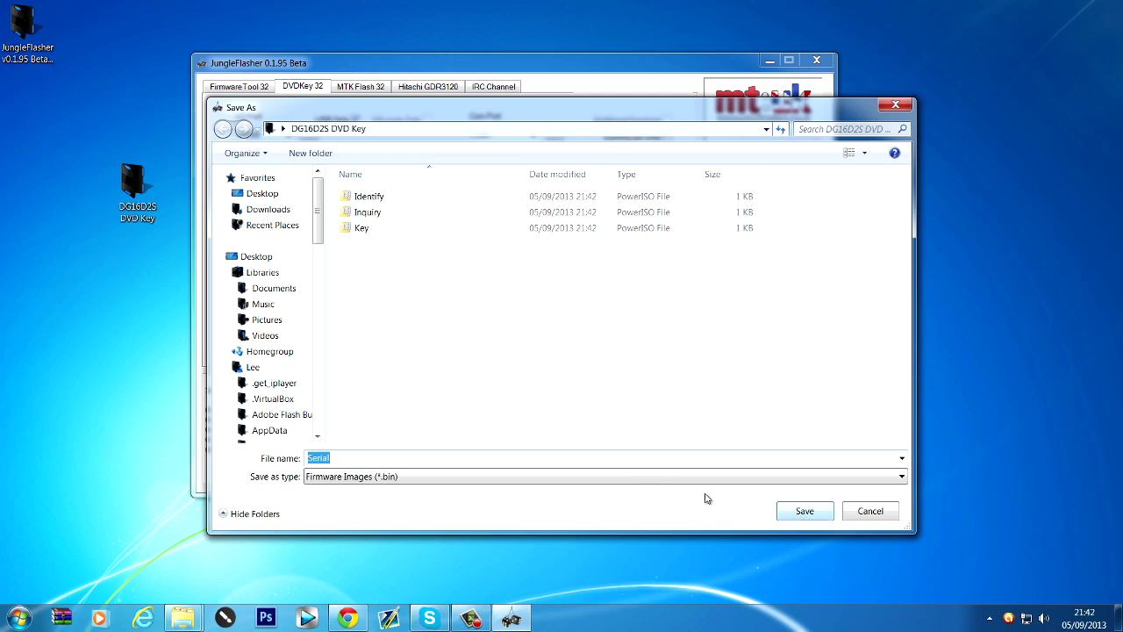
click(797, 511)
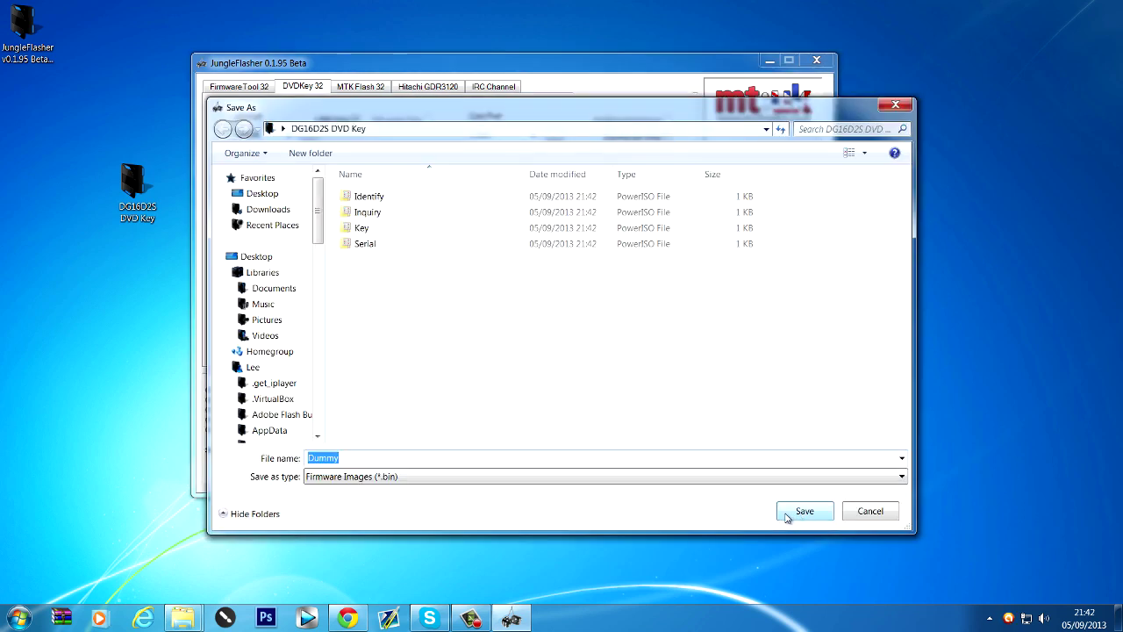
click(803, 512)
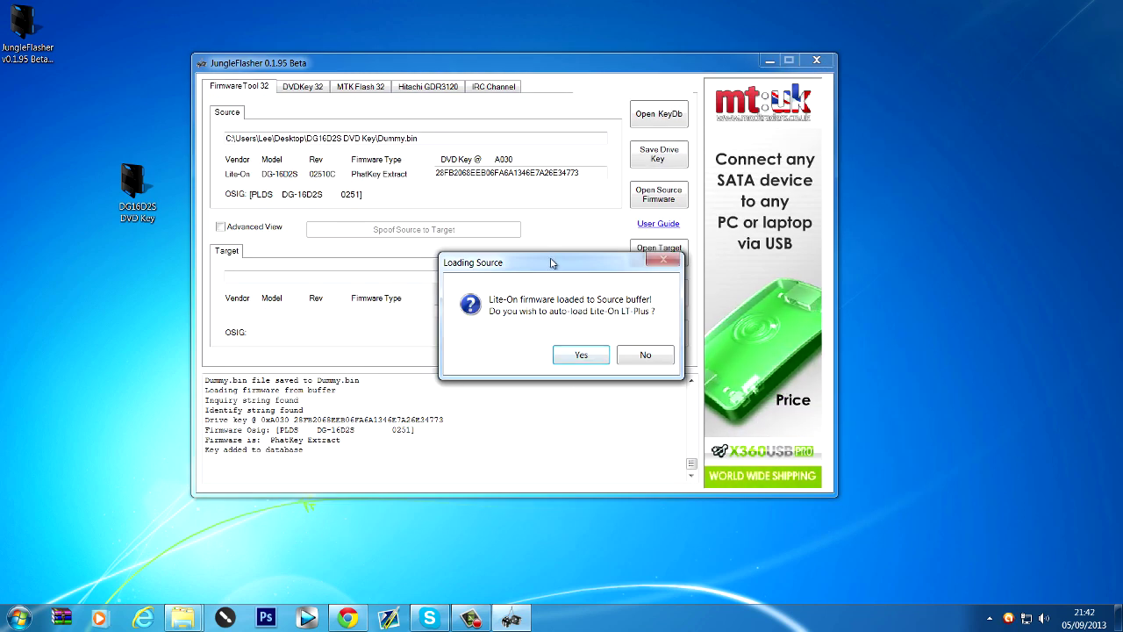
drag(552, 264, 488, 238)
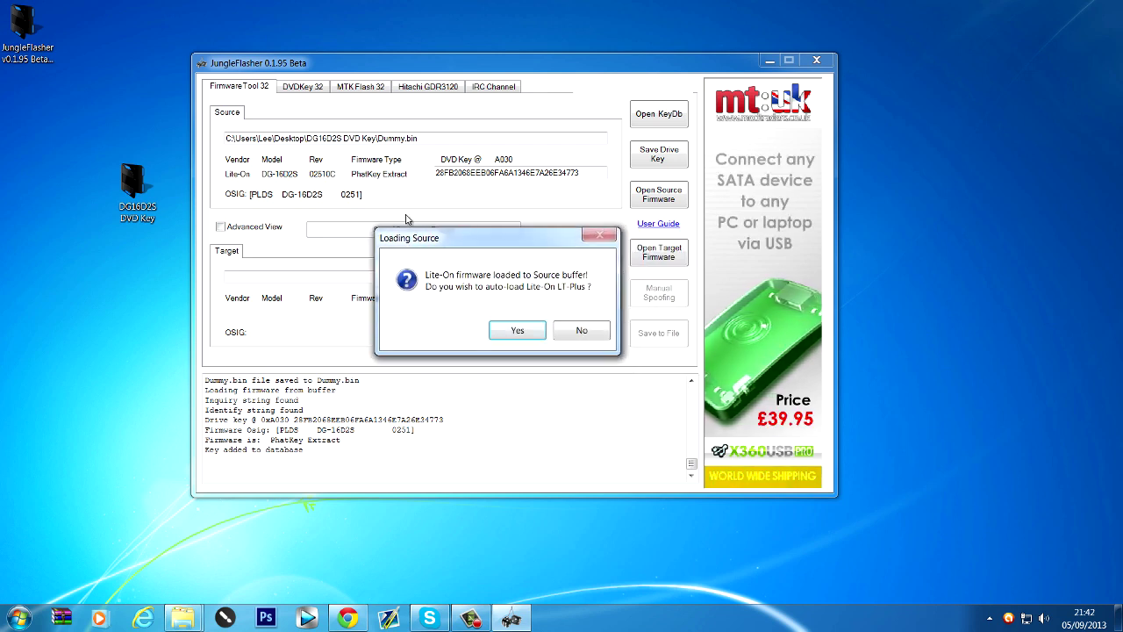
click(586, 336)
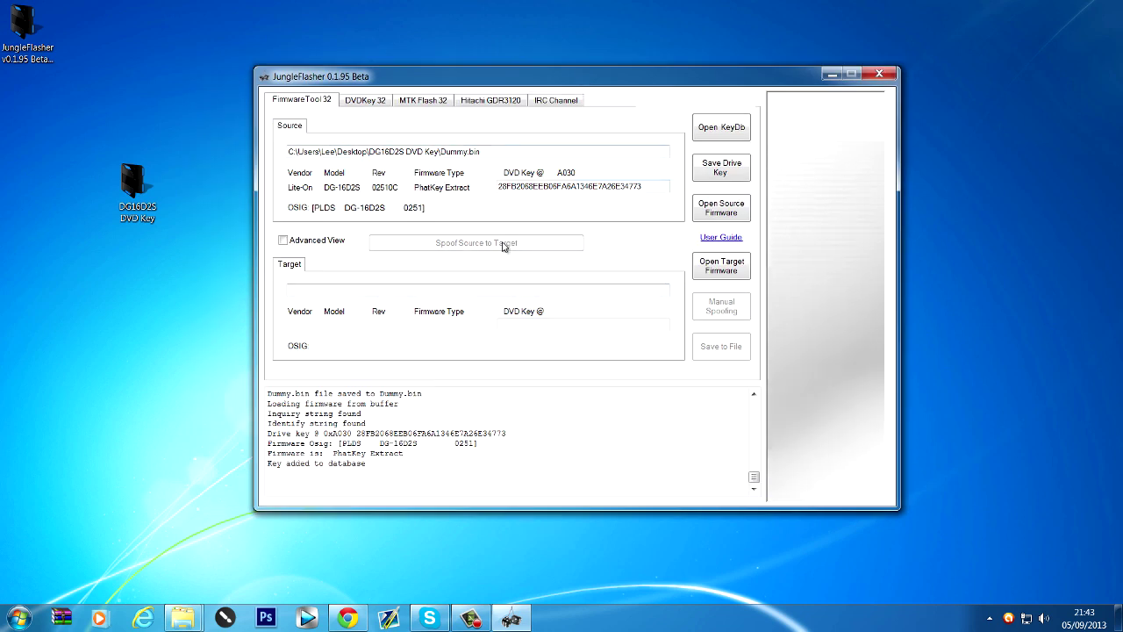
Switch to Chrome to view the MediaFire page for the Latest iXtreme and Stock Firmware Pack, and return to JungleFlasher
click(347, 619)
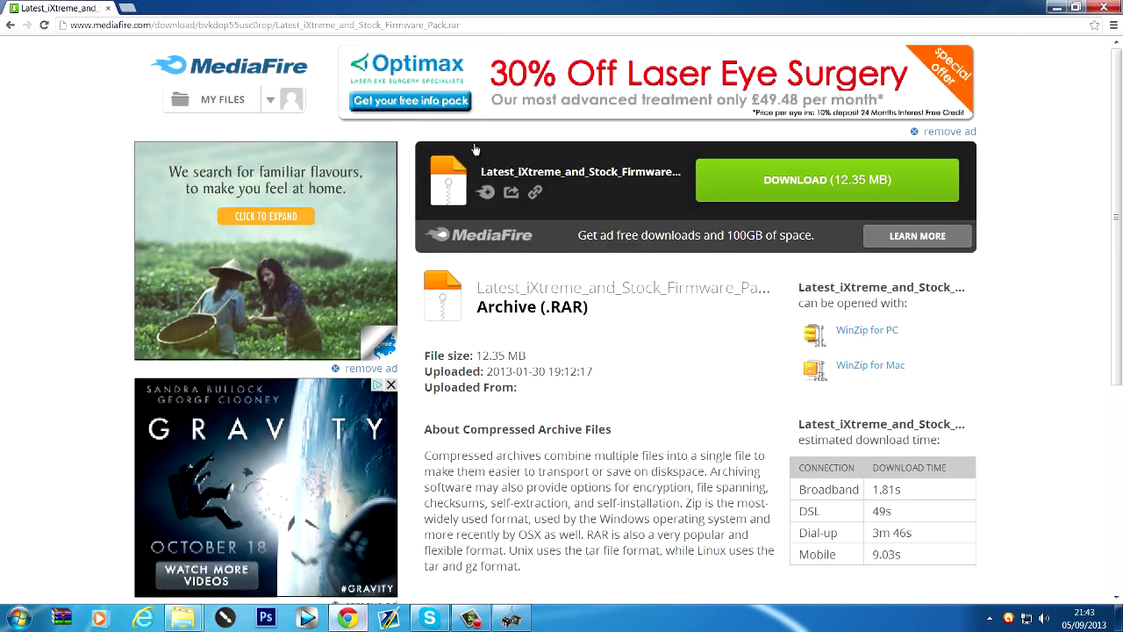
click(1056, 7)
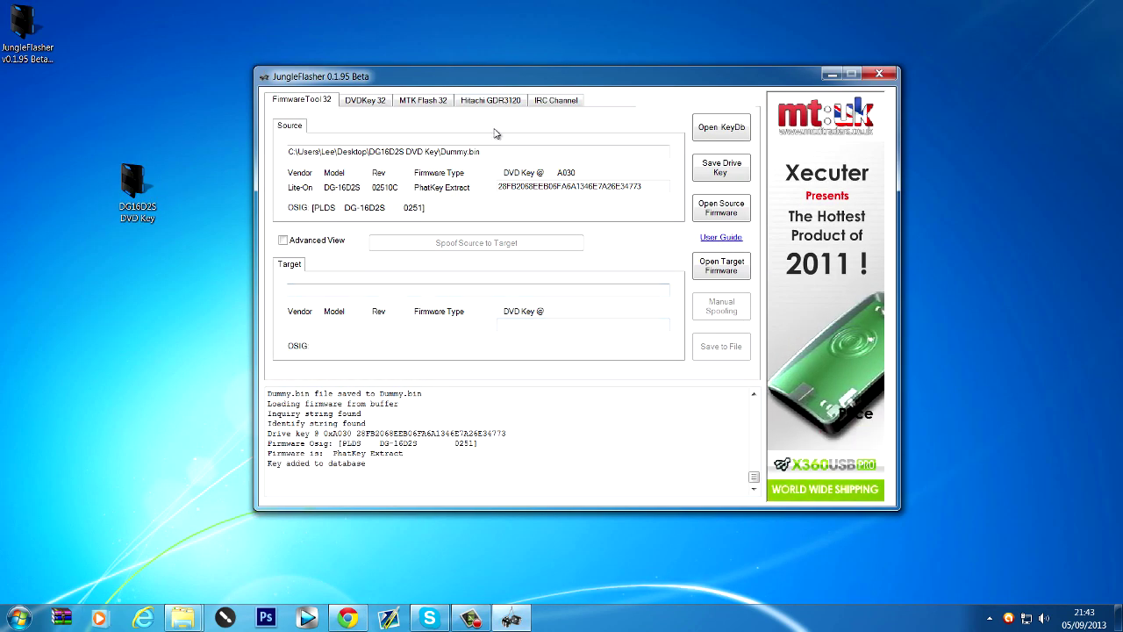
drag(518, 71, 533, 69)
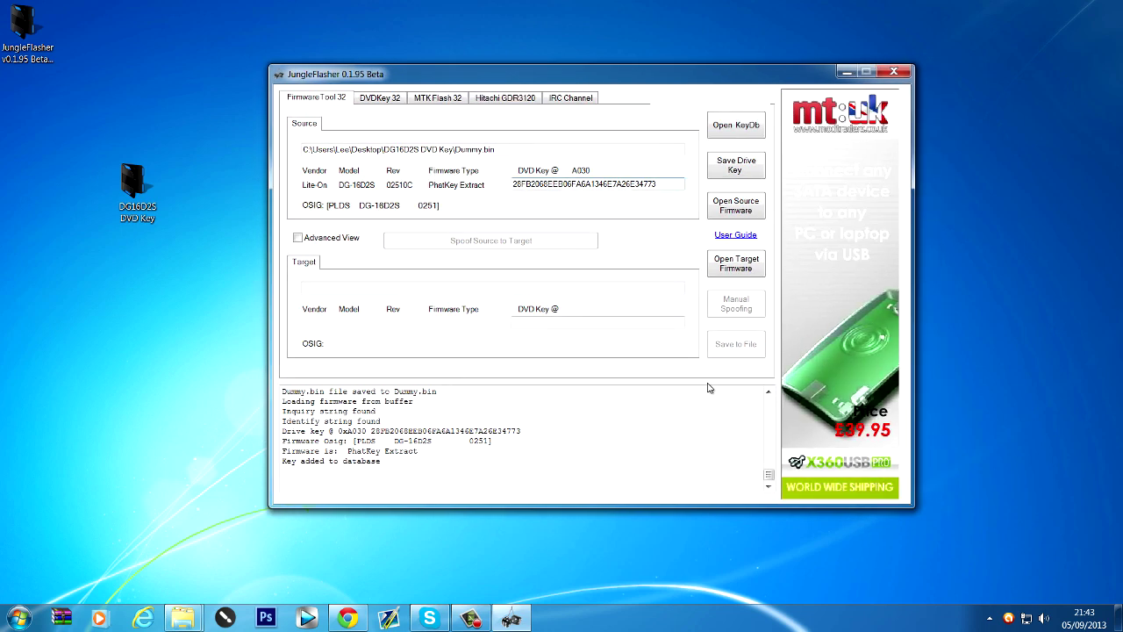
Load LTPlus-0251-v3.0 from the Firmware folder inside Documents' Flashed Drive Files as the target firmware
click(743, 270)
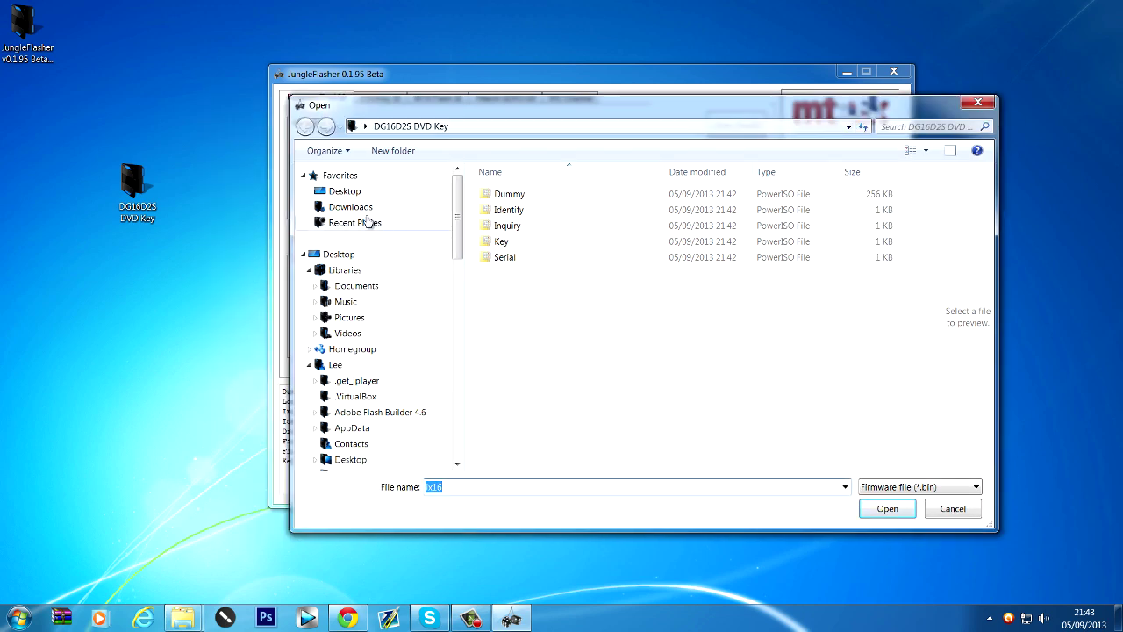
click(376, 301)
click(356, 286)
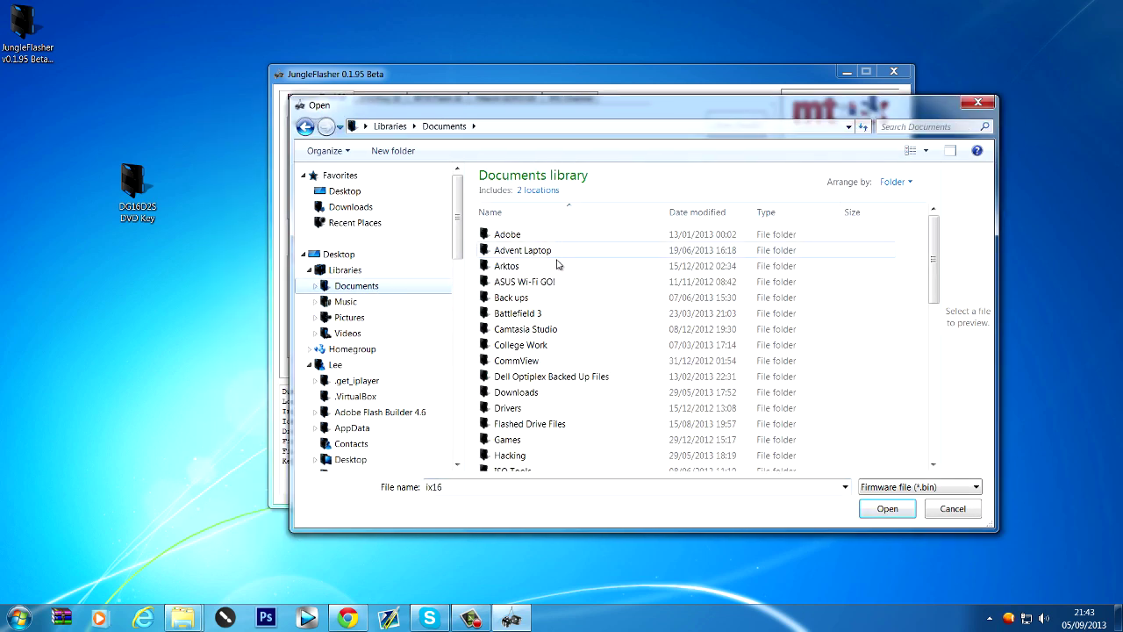
drag(934, 230, 937, 310)
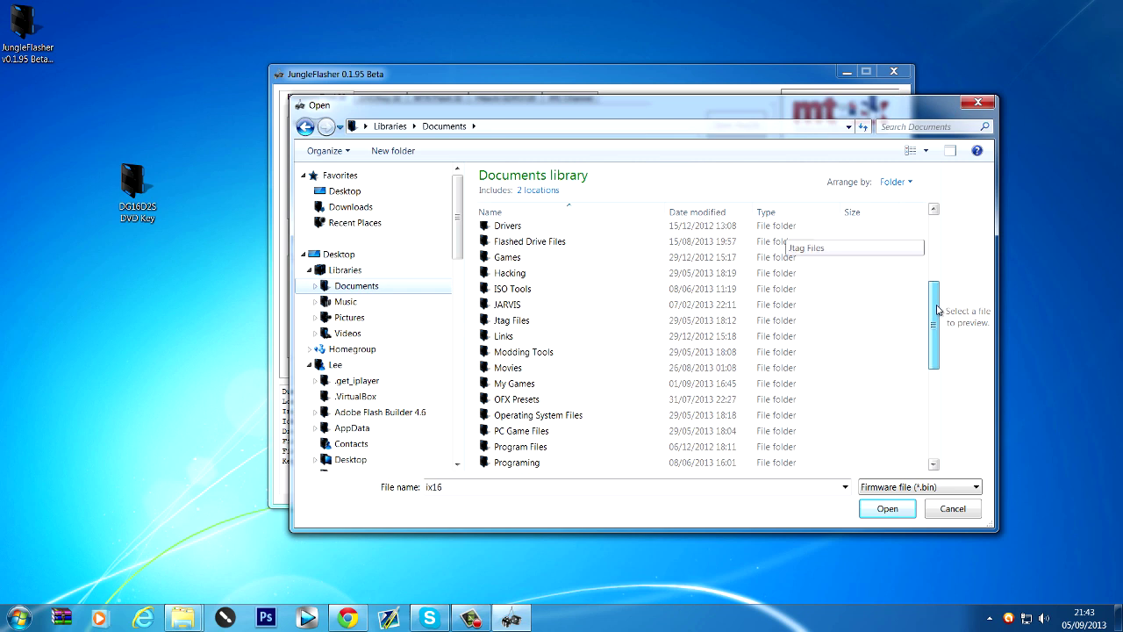
double_click(535, 242)
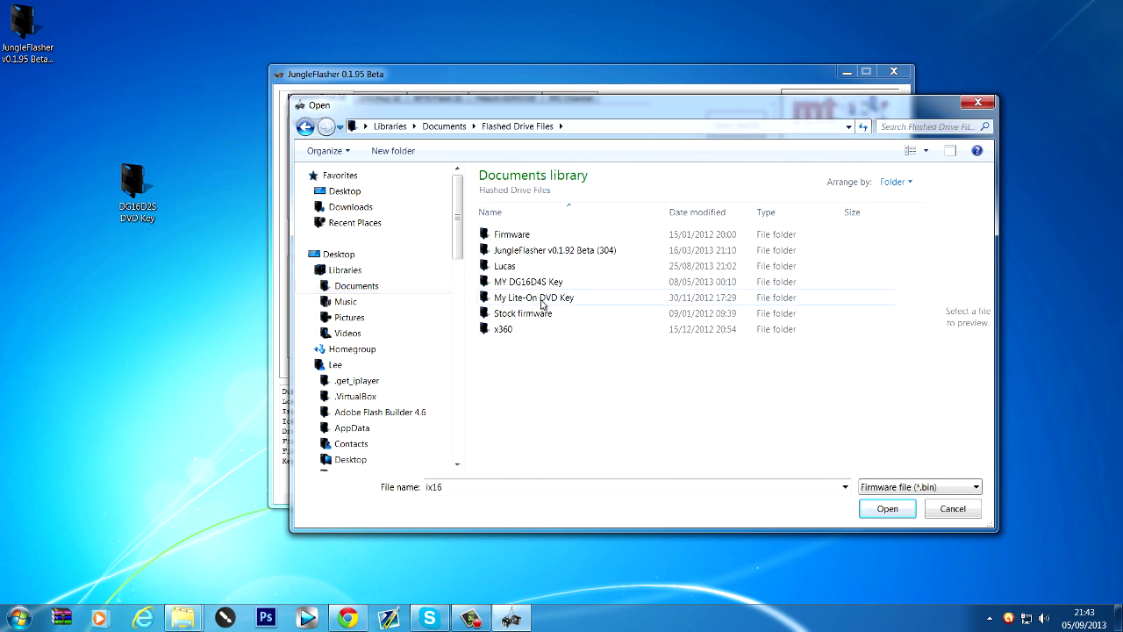
double_click(511, 234)
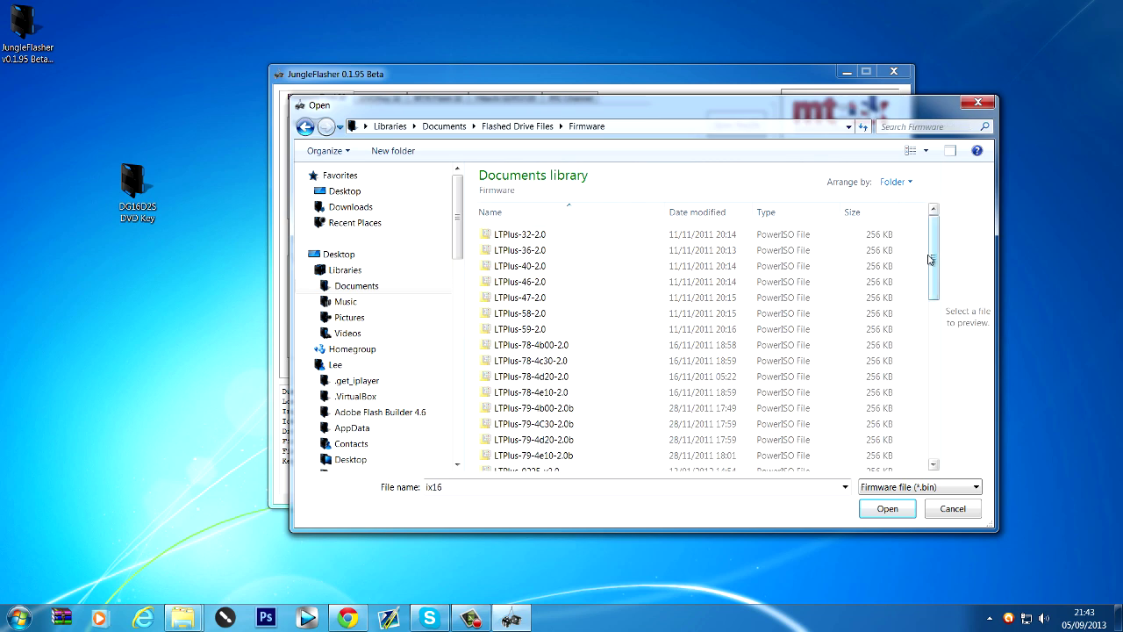
drag(933, 261, 920, 337)
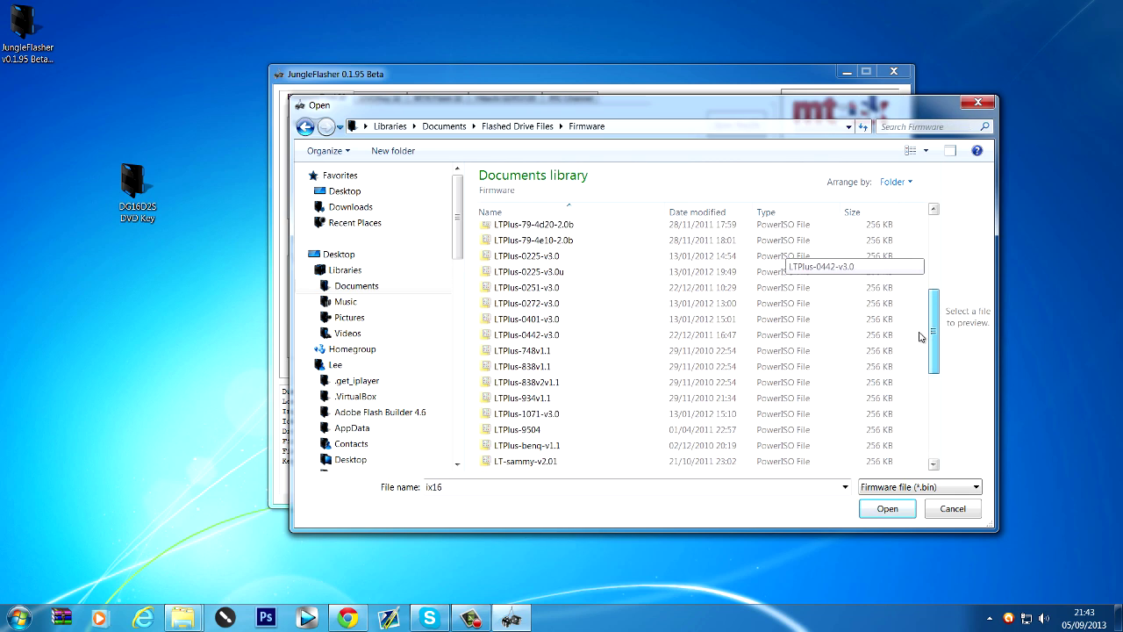
click(563, 290)
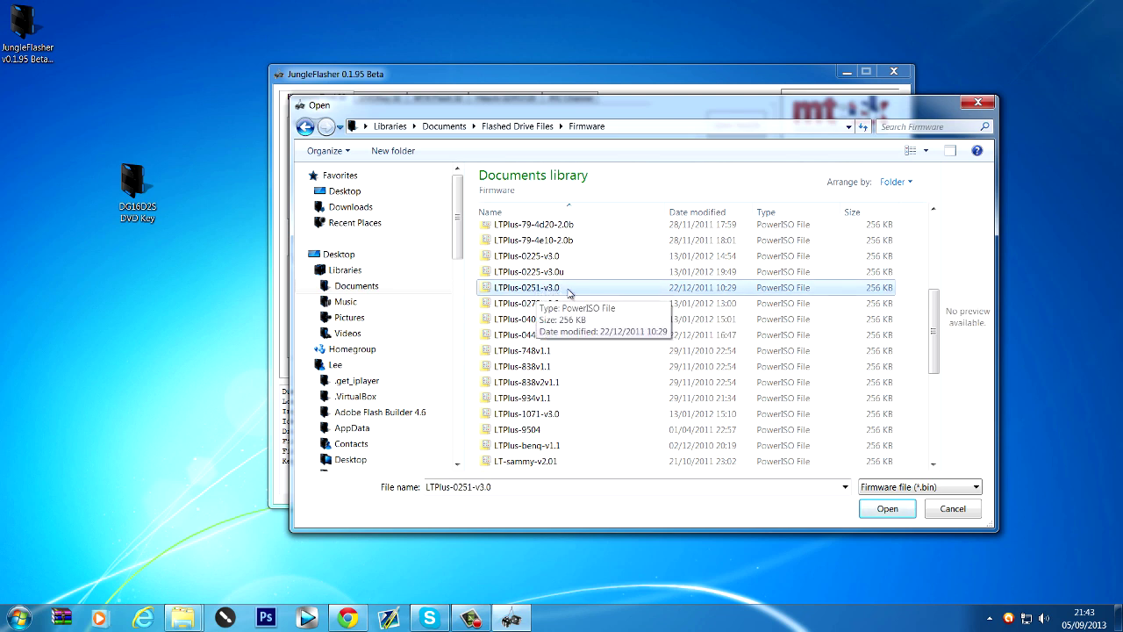
click(882, 514)
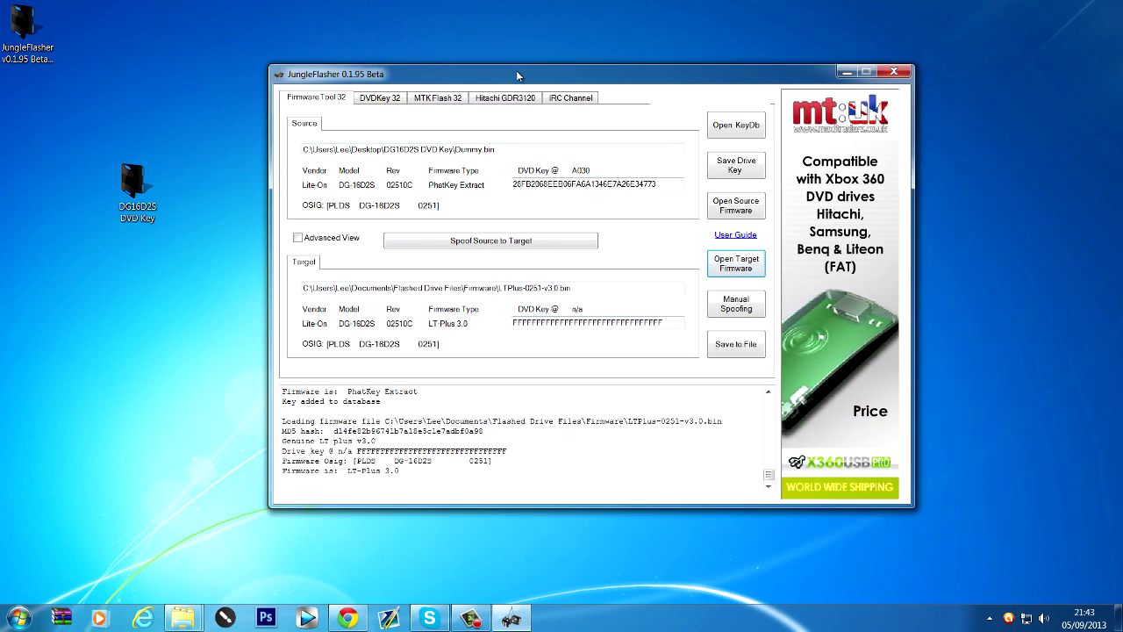
Spoof the source drive's data to the loaded LT-Plus target firmware
drag(494, 79, 510, 101)
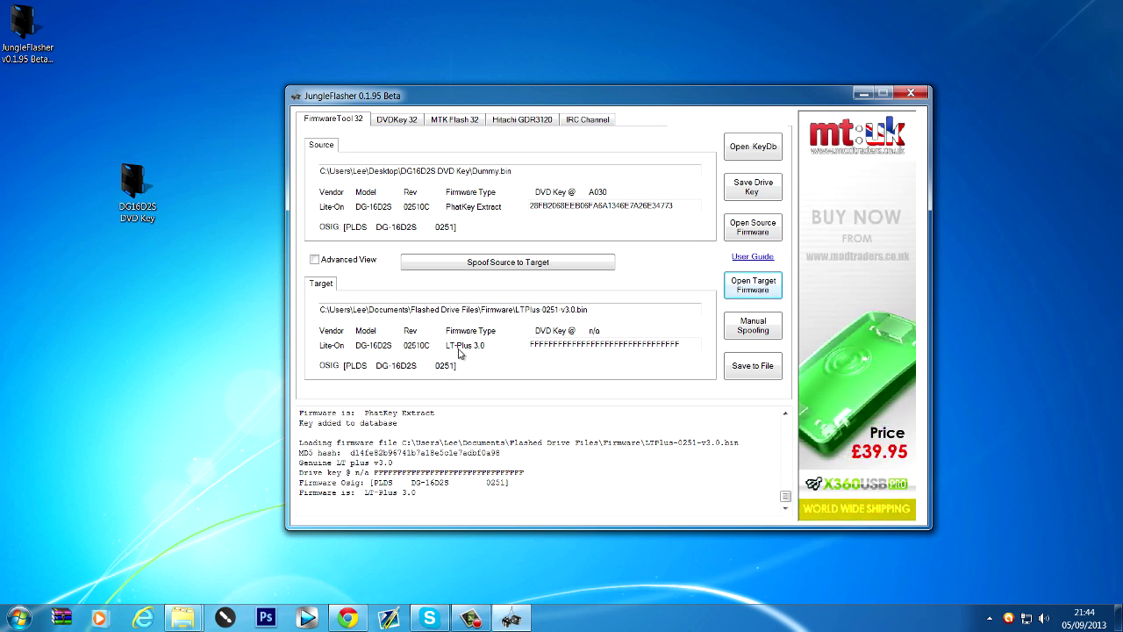
click(510, 268)
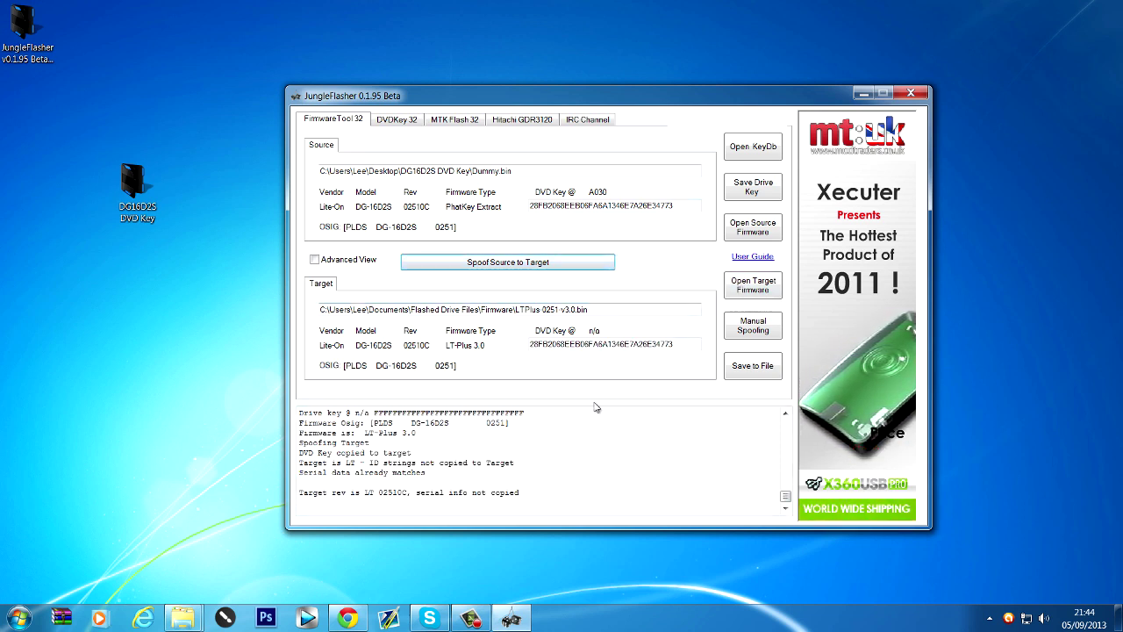
Erase the Lite-On drive's firmware with Lite-On Erase, agreeing to proceed at both warnings
click(458, 118)
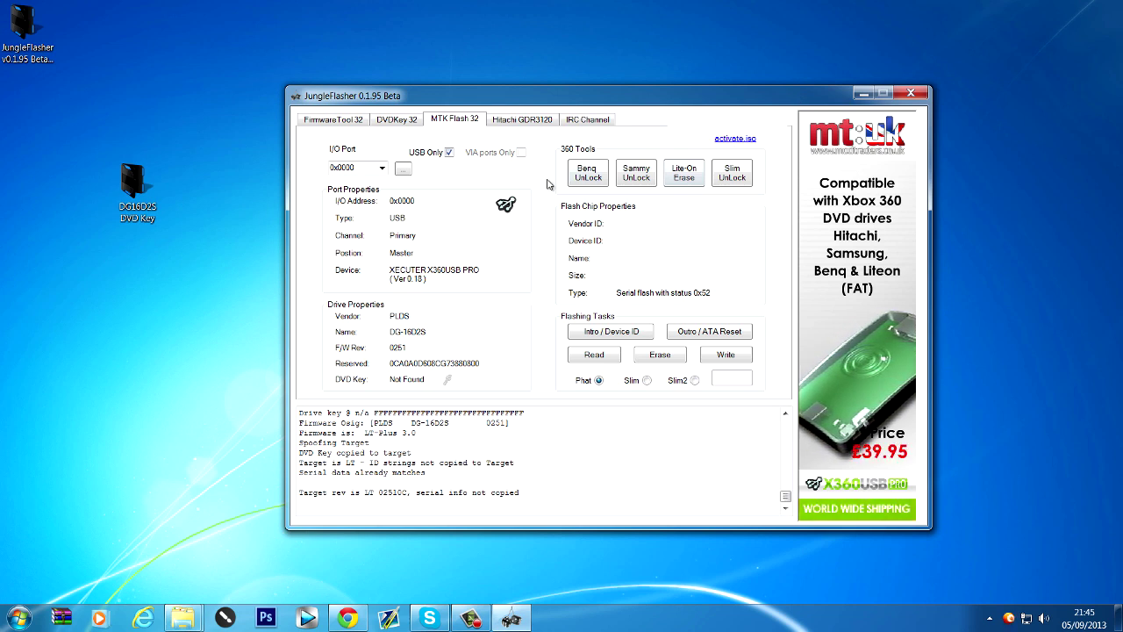
click(684, 175)
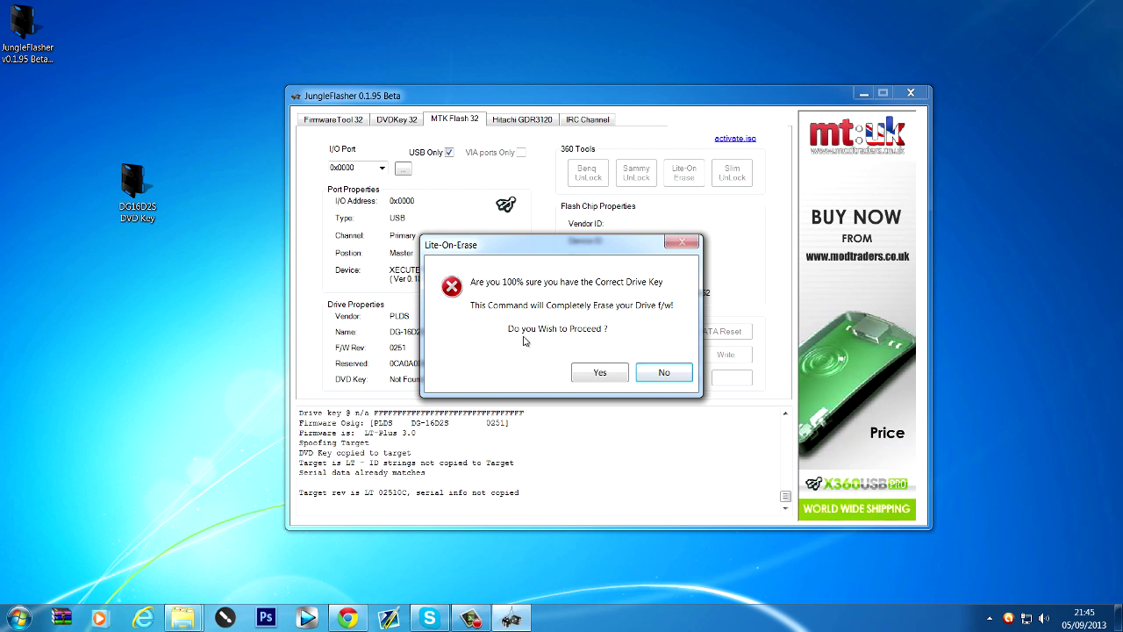
click(599, 373)
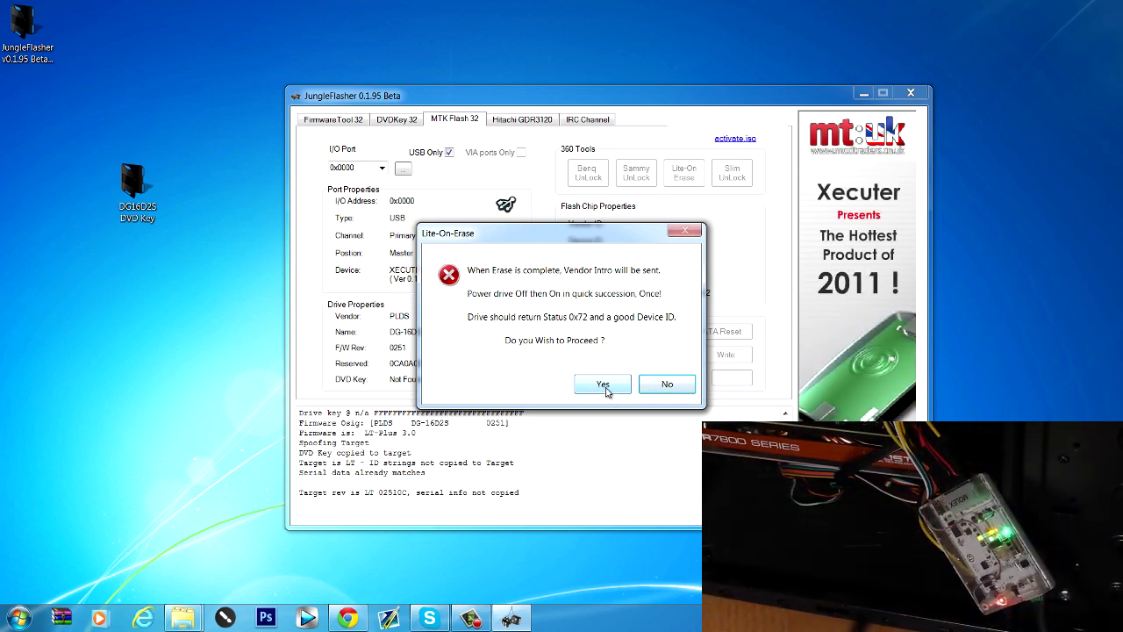
click(603, 386)
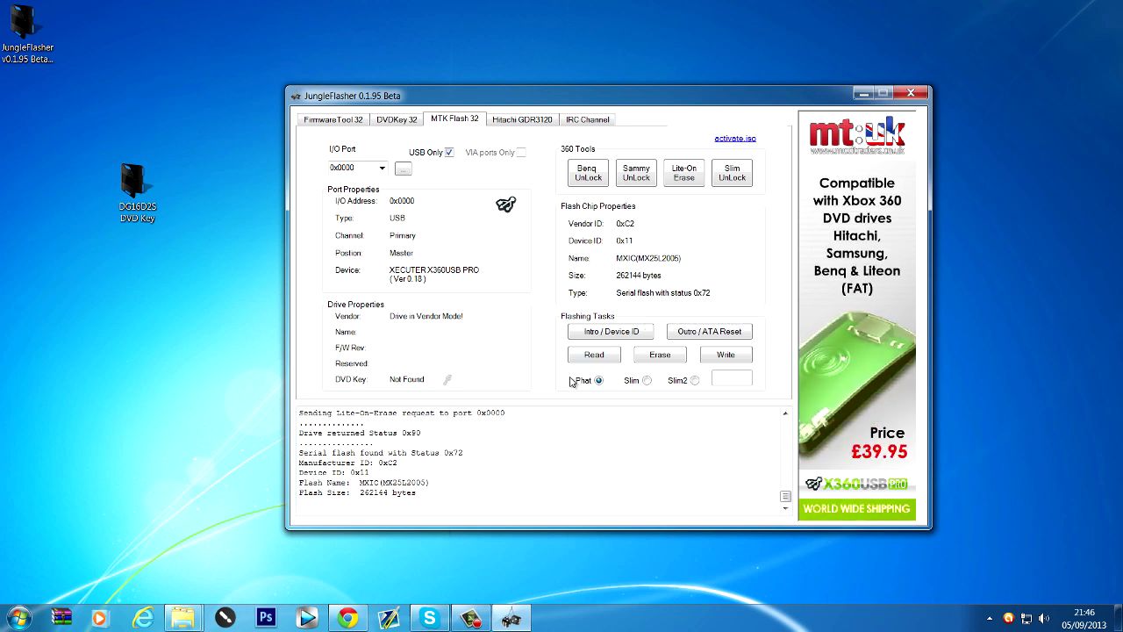
Write the spoofed LT-Plus firmware to the erased drive and check the flash verification result in the log
click(732, 354)
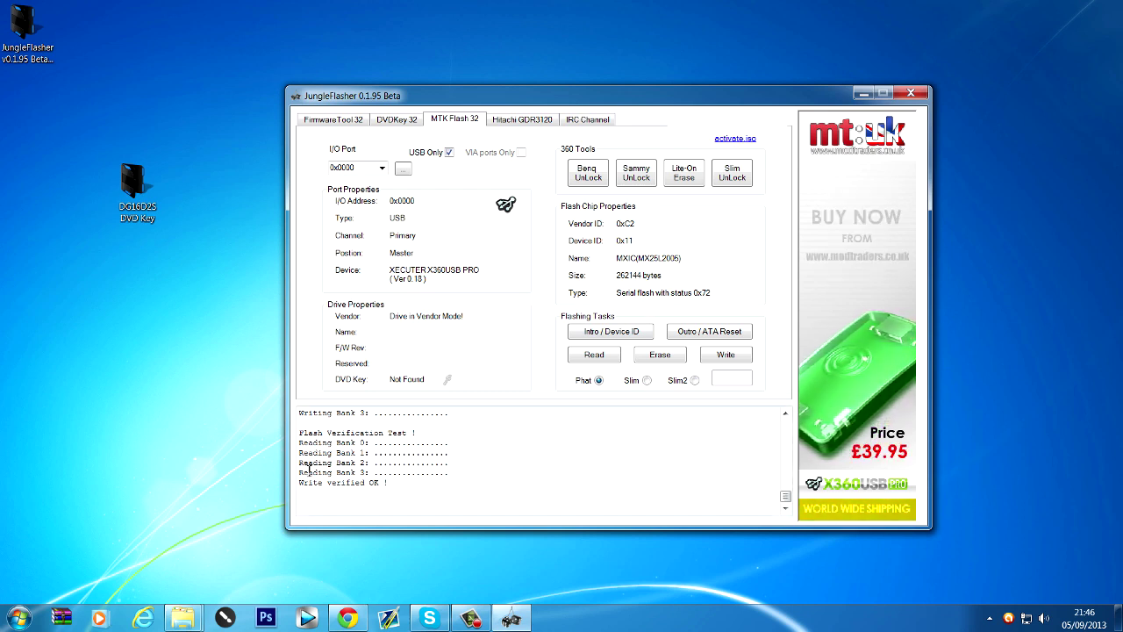
drag(304, 472, 376, 488)
click(396, 485)
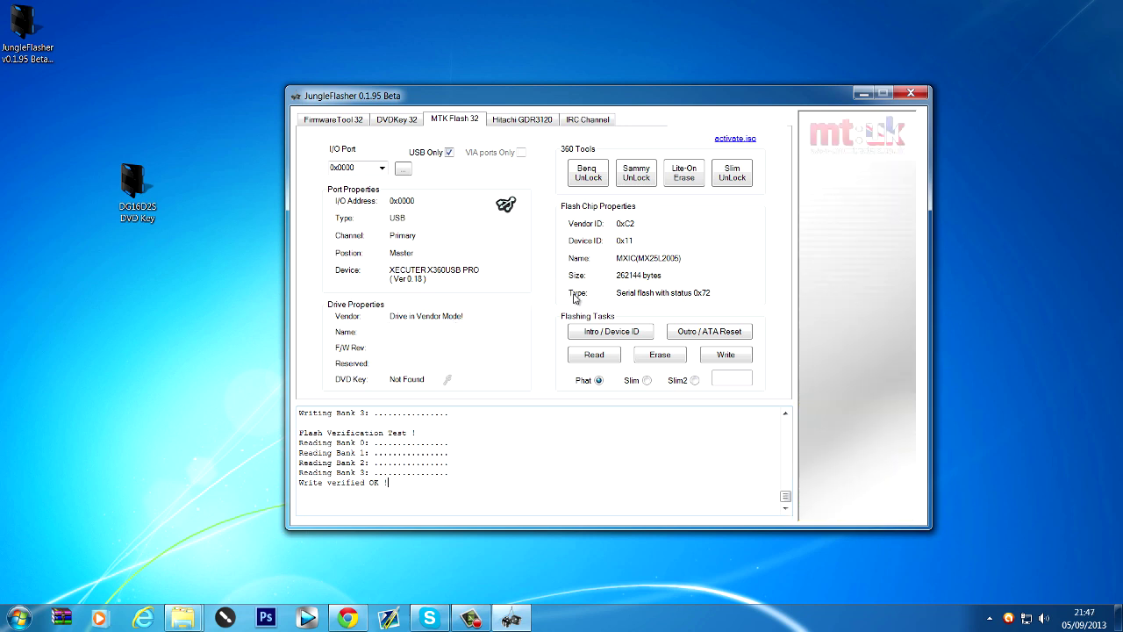
Send the Outro / ATA Reset to the drive and review the log's drive type and key verification lines
click(709, 339)
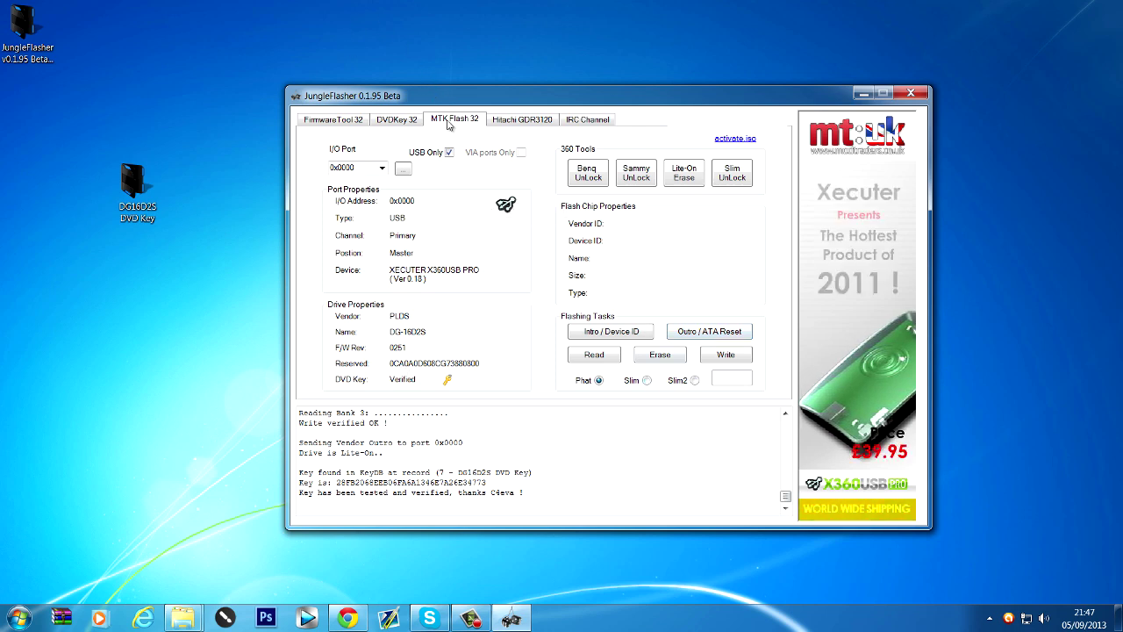
drag(450, 98, 442, 81)
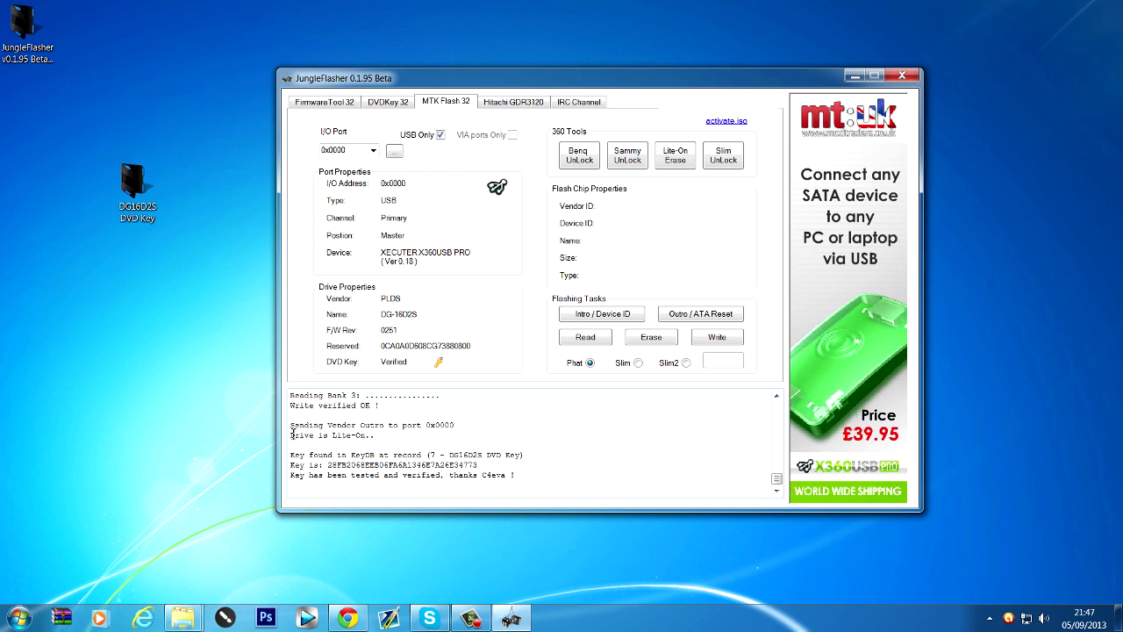
drag(292, 434, 379, 437)
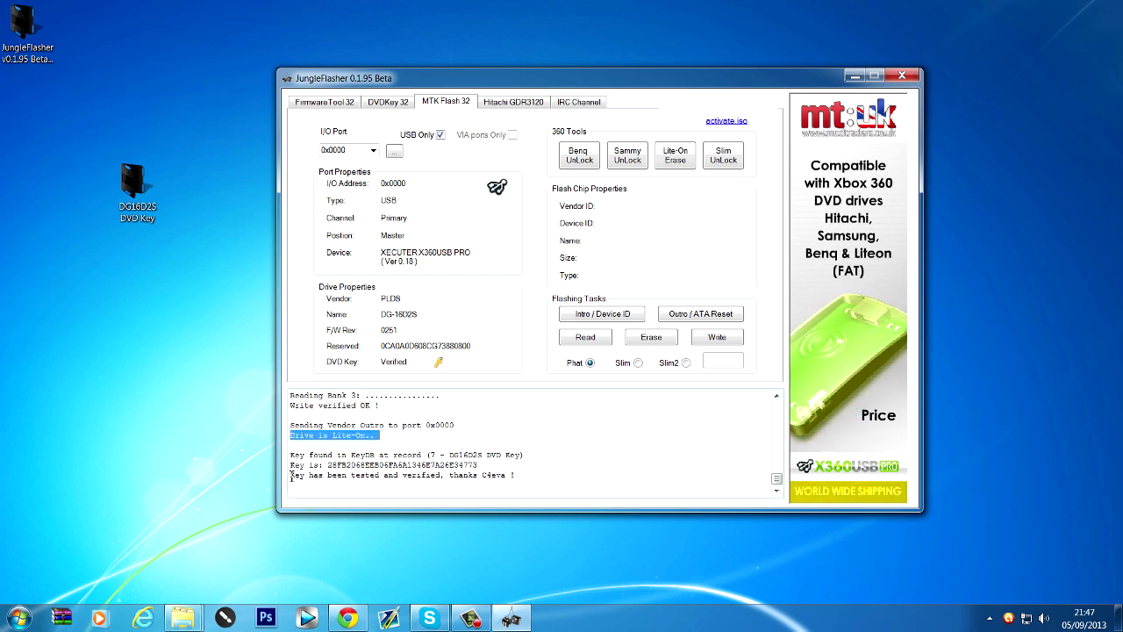
drag(291, 475, 399, 488)
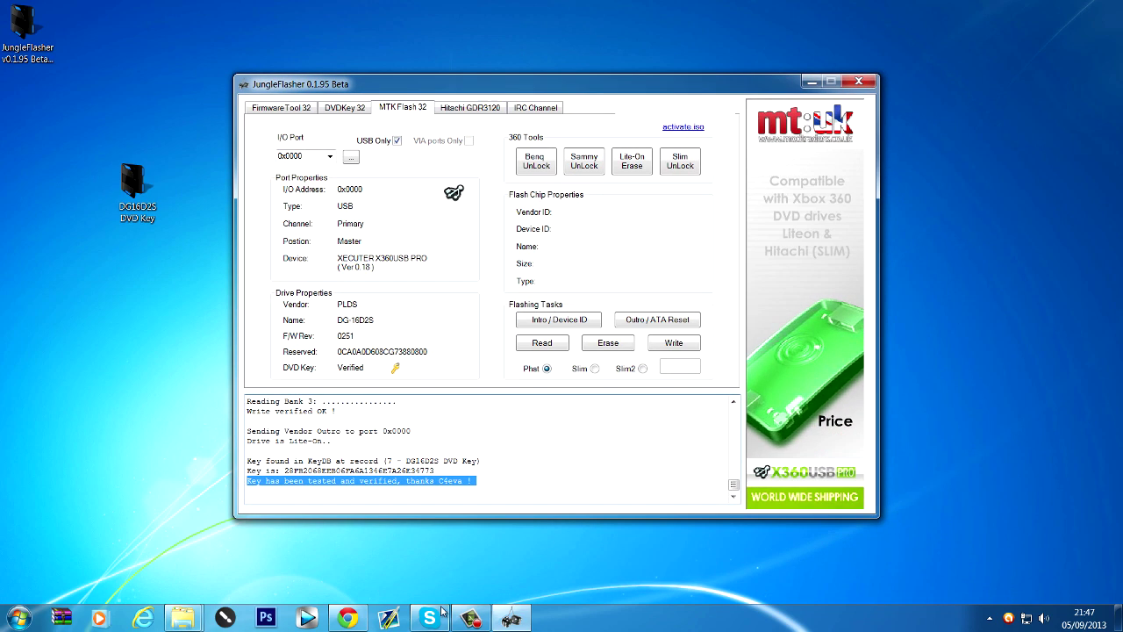
click(486, 494)
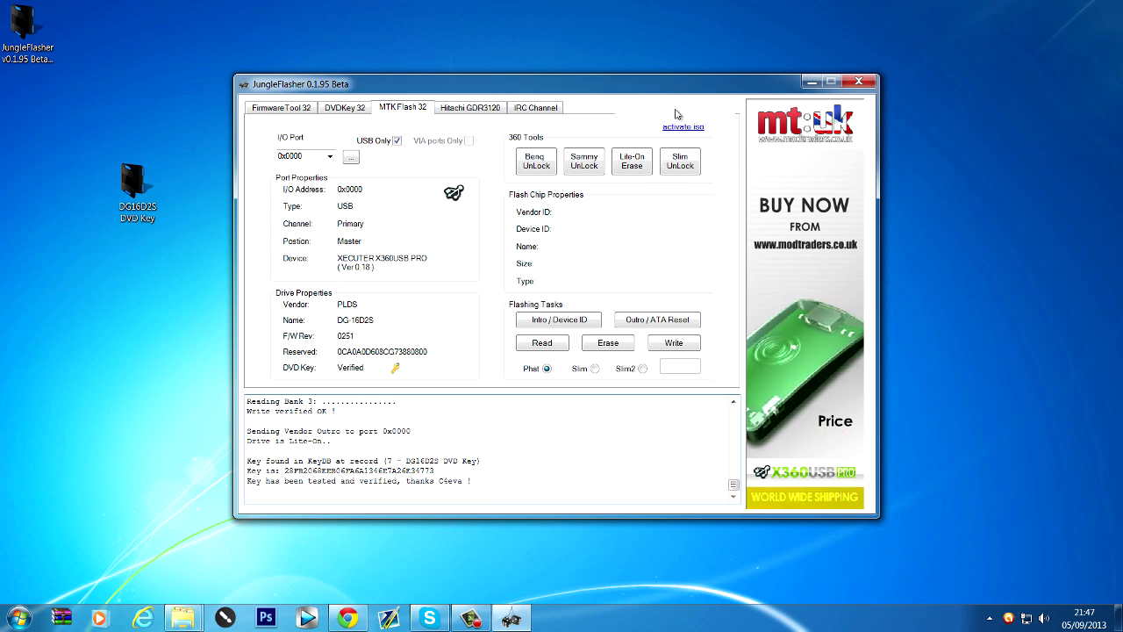
drag(687, 88, 422, 94)
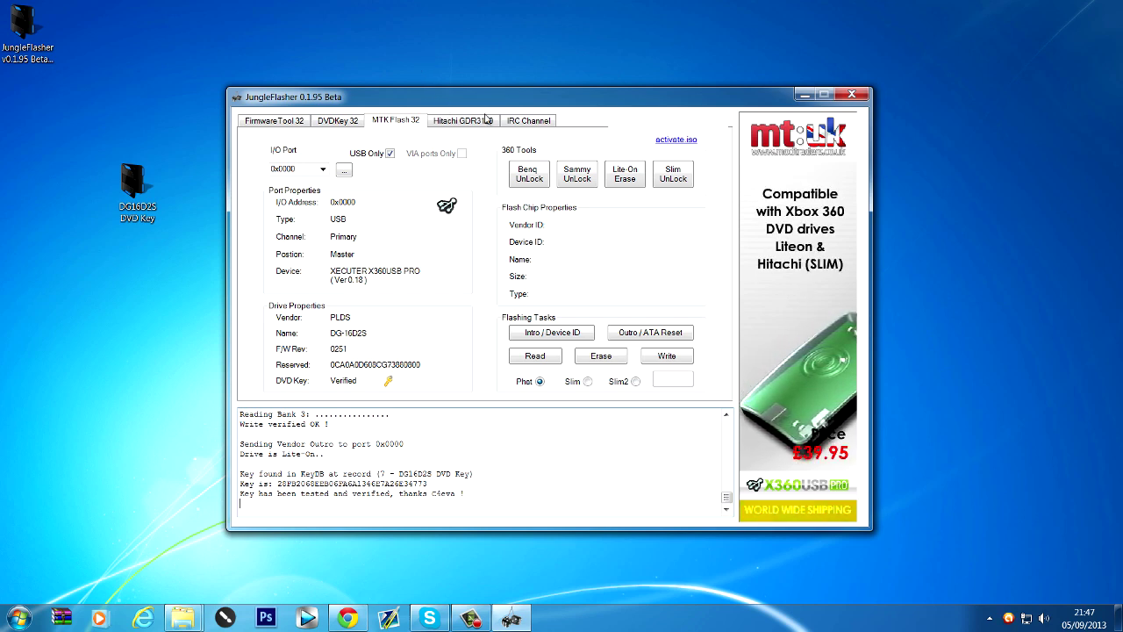
mouse_move(642, 110)
mouse_down()
mouse_move(837, 94)
mouse_move(649, 91)
mouse_up()
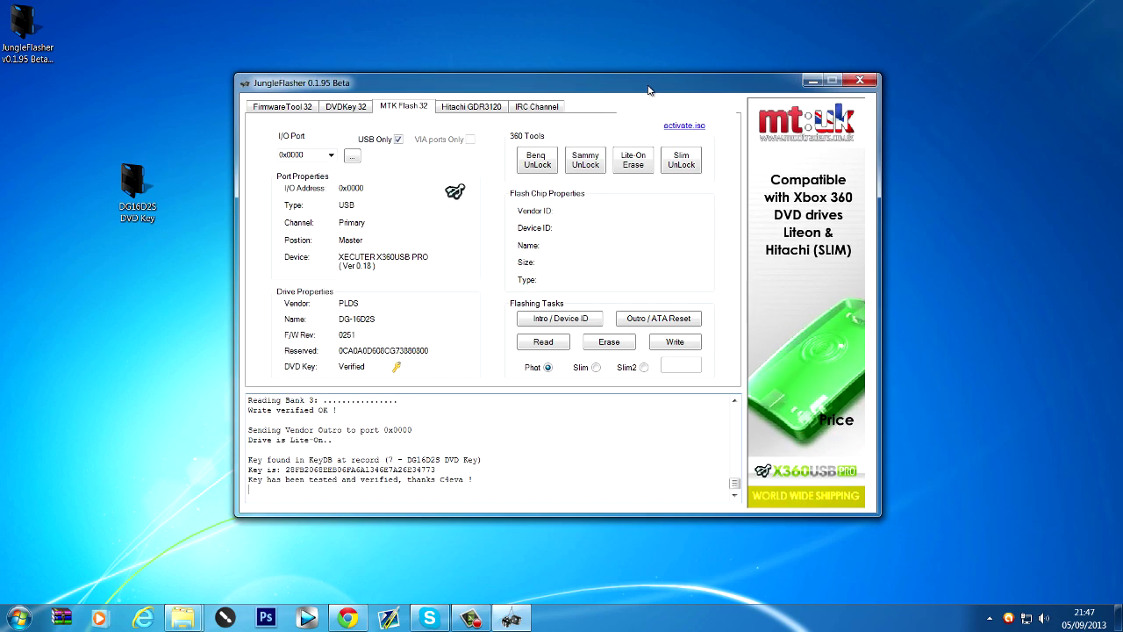